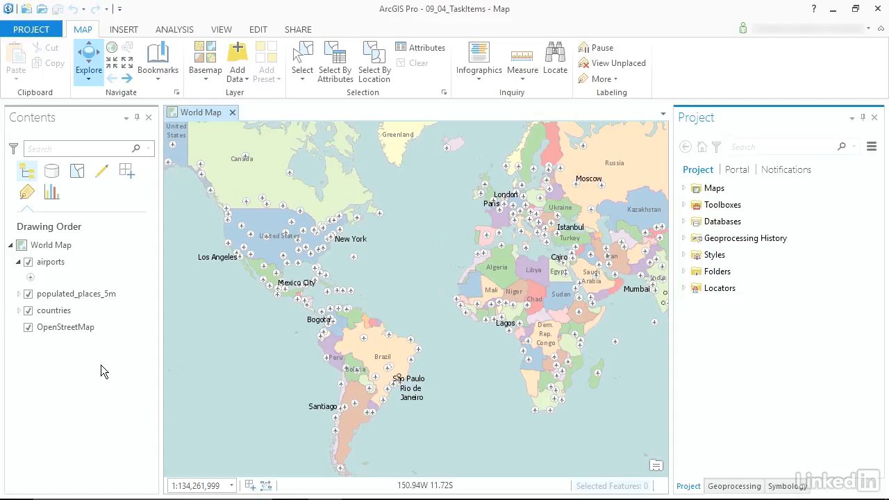
# Step: Create a new task item in the project
pyautogui.click(125, 30)
pyautogui.click(129, 80)
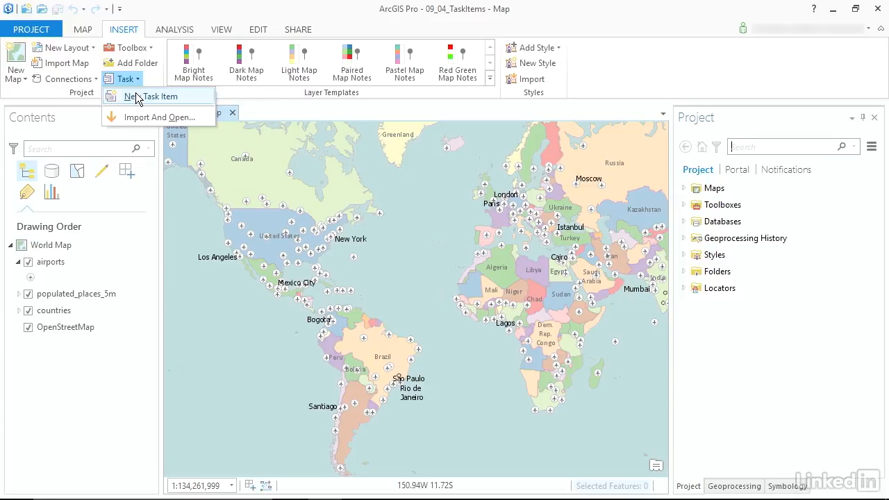
pyautogui.click(143, 97)
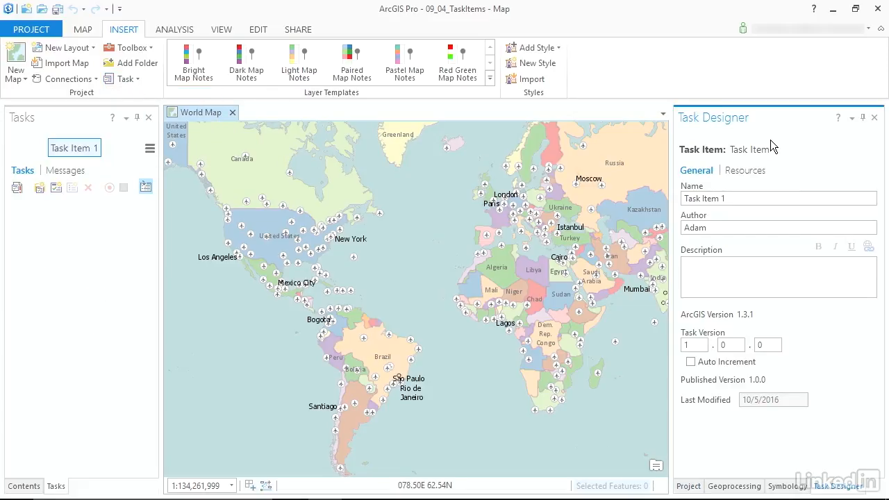
# Step: Look up the new task item among the project's tasks and return to its design settings
pyautogui.click(698, 486)
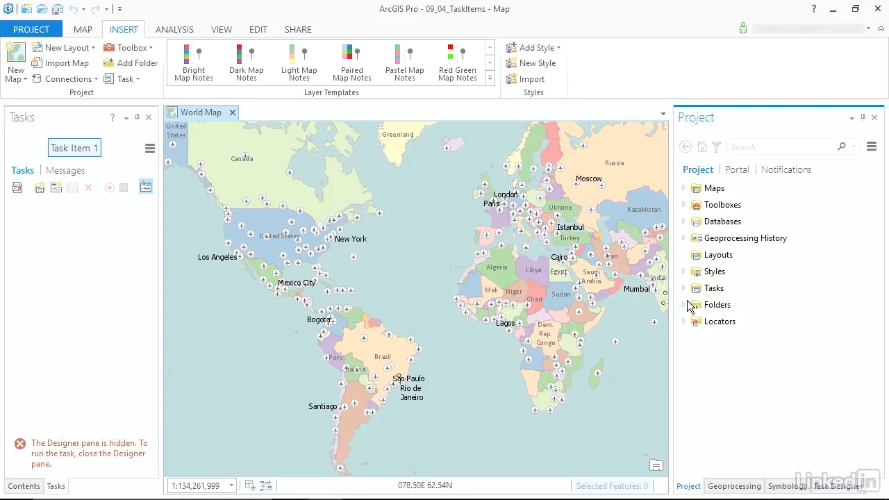
pyautogui.click(683, 287)
pyautogui.click(741, 309)
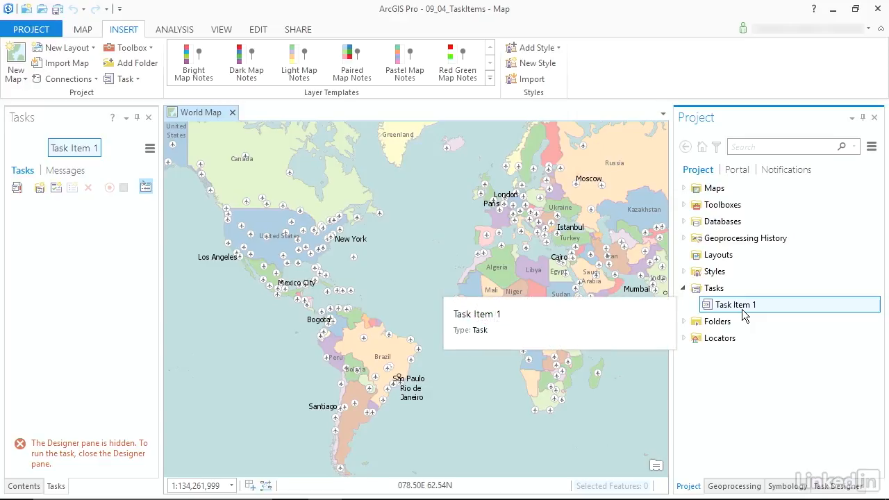
pyautogui.click(837, 486)
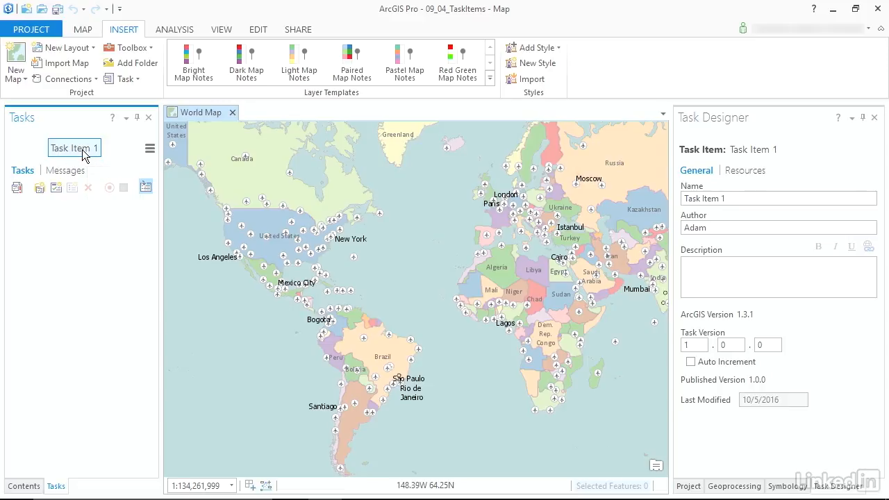
# Step: Rename the task item as Segment Airports by Country
pyautogui.tripleClick(730, 198)
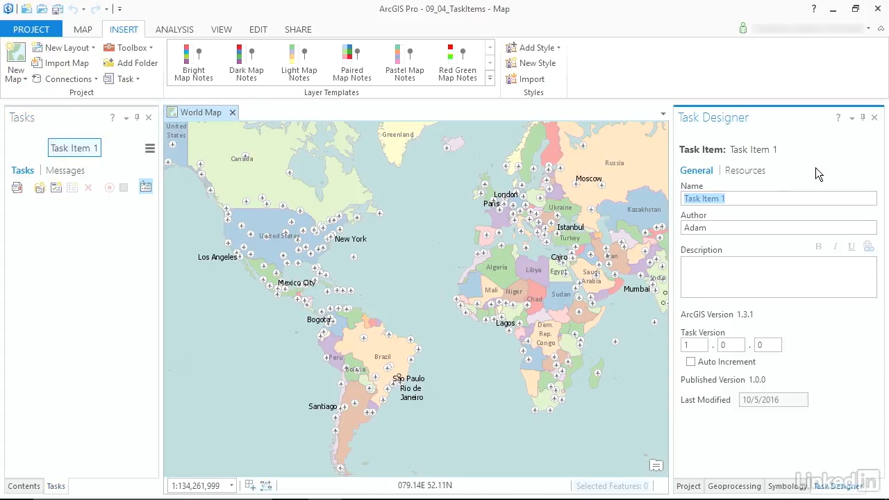
pyautogui.write('Segment Airports')
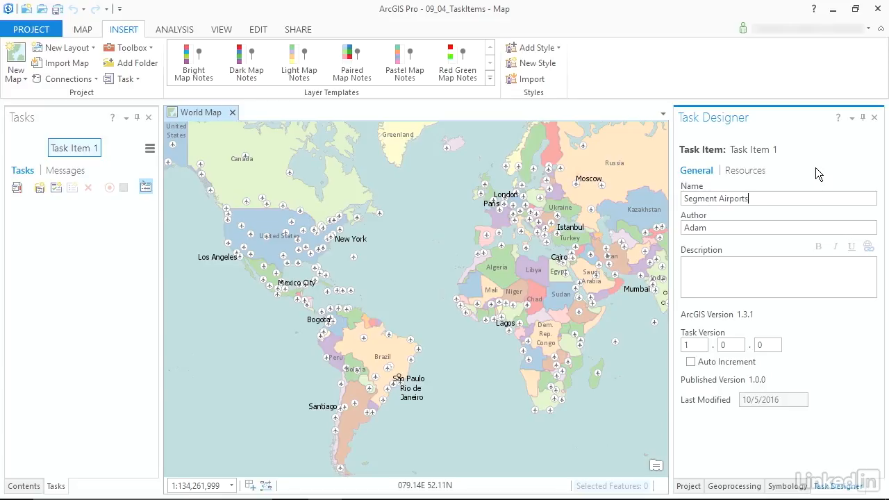
pyautogui.write(' by Country')
# Step: Describe the task item as walking the user through the process of selecting airports by country and outputting them to a new feature class in the project geodatabase
pyautogui.click(770, 269)
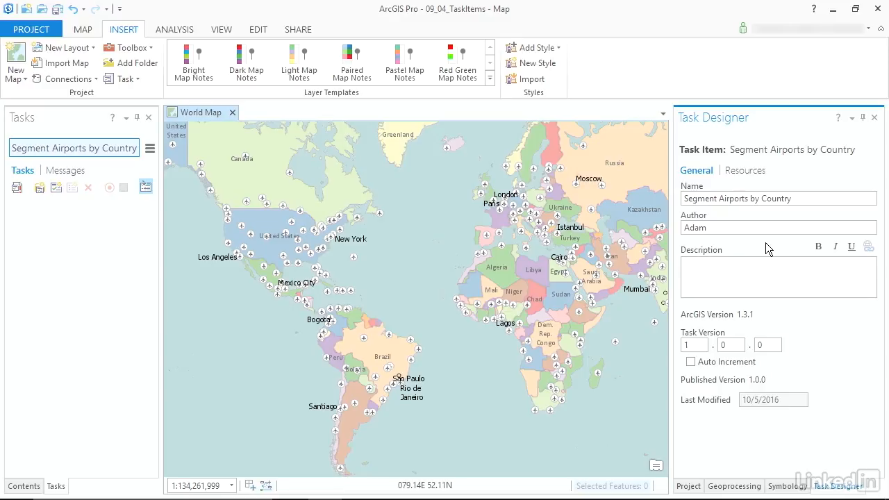
pyautogui.write('This task walks the user through the process of selecting airports by country, and outputting them to a new feature class in the project geodatabase.')
pyautogui.press('Return')
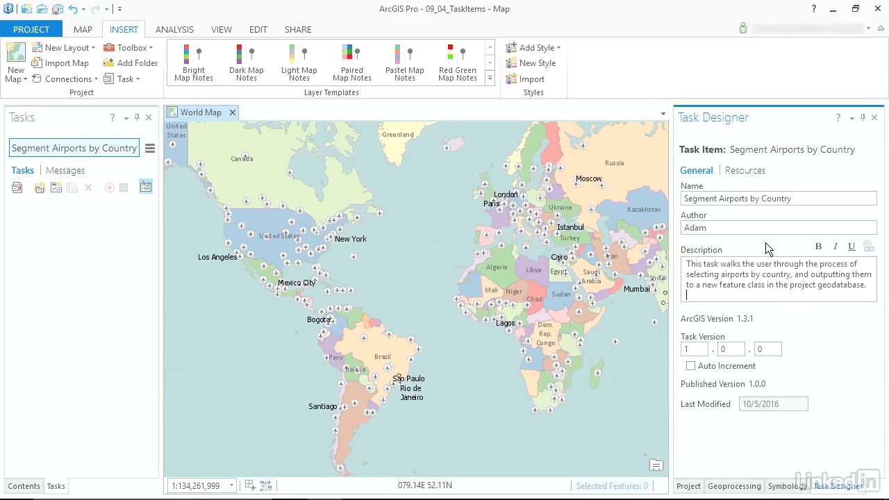
pyautogui.click(124, 254)
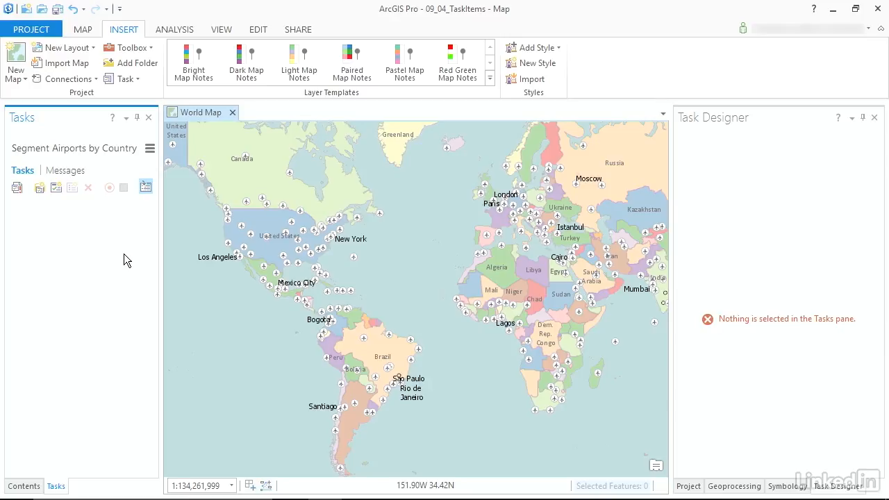
# Step: Add a task group named Select Country, described as "Use the navigation tools on the map tab to zoom into and select the target country."
pyautogui.click(39, 189)
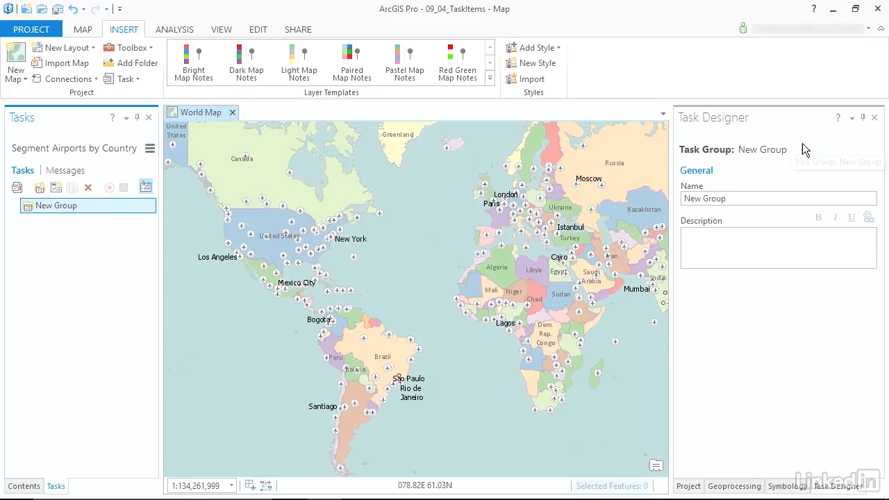
pyautogui.moveTo(764, 197); pyautogui.dragTo(635, 197)
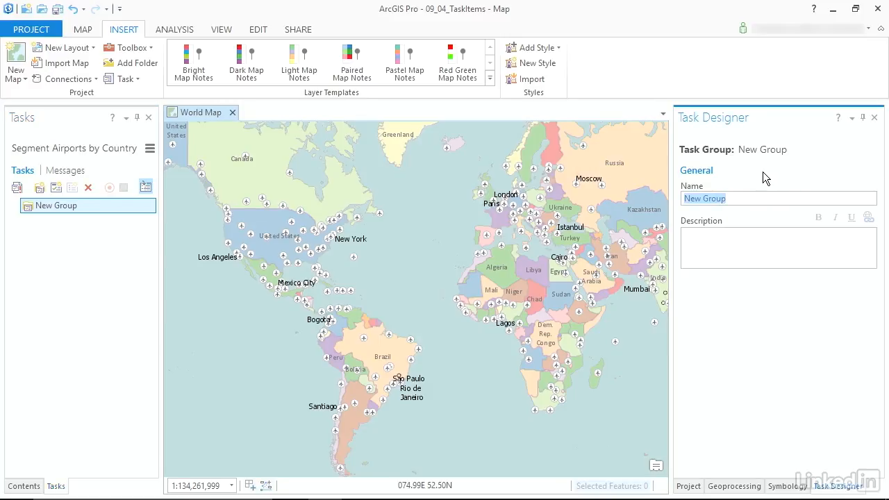
pyautogui.write('Select Country')
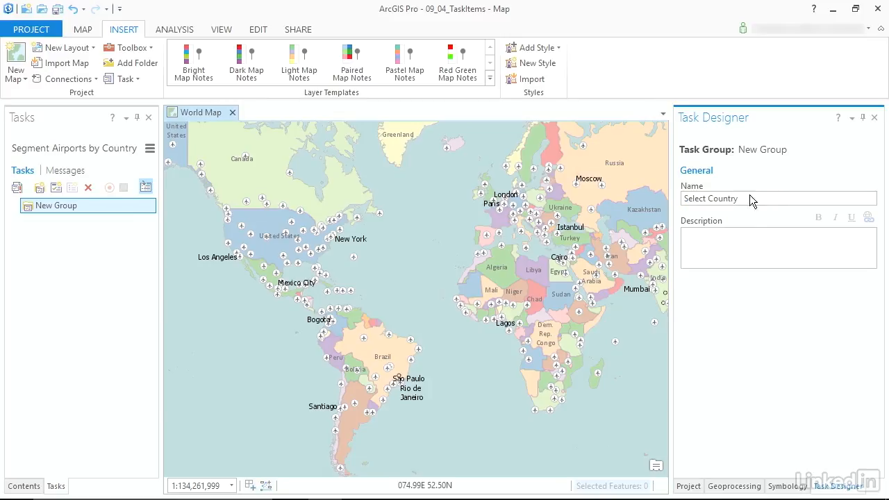
pyautogui.click(733, 237)
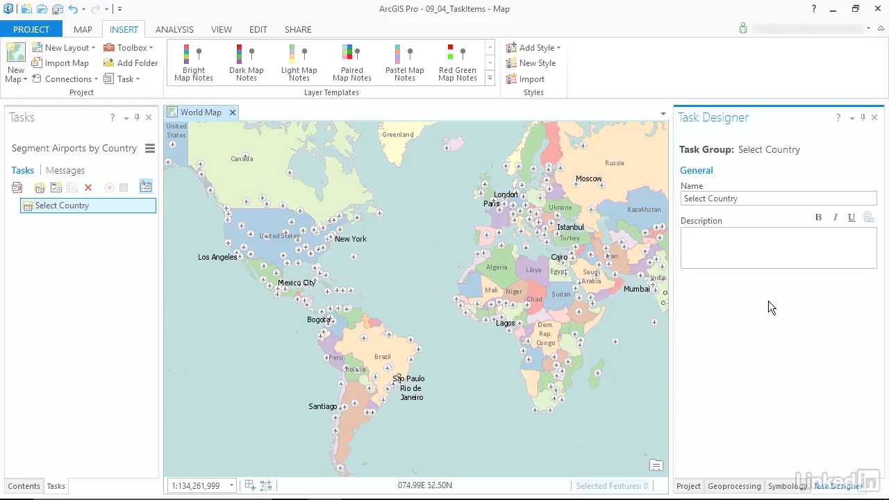
pyautogui.write('Use the navigation tools on the map tab to zoom into and select the target country.')
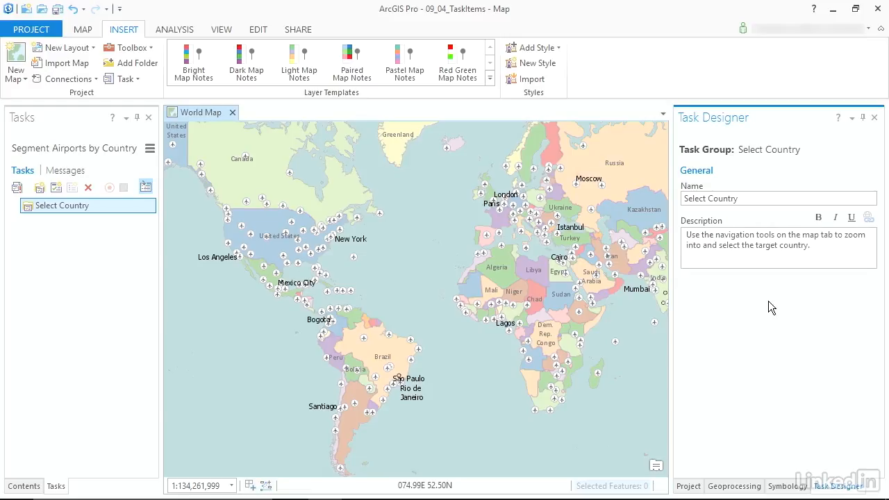
# Step: Add a task named Select Country inside the Select Country group
pyautogui.click(56, 190)
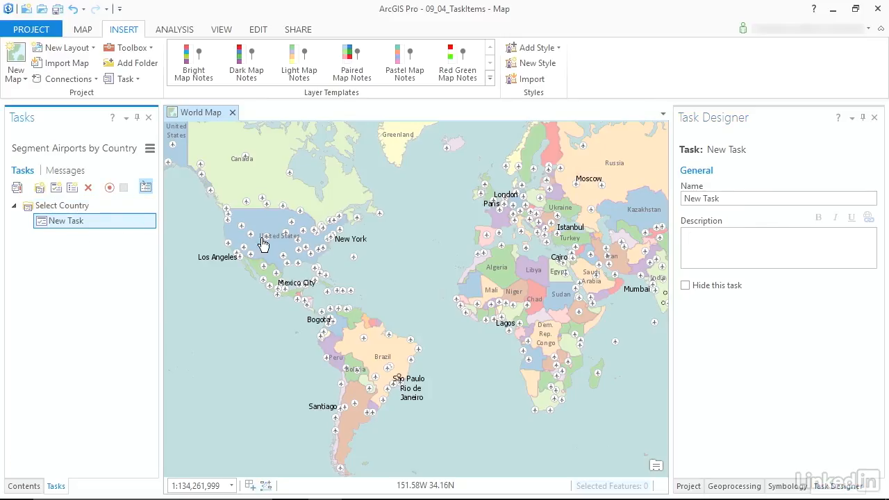
pyautogui.moveTo(719, 198); pyautogui.dragTo(670, 197)
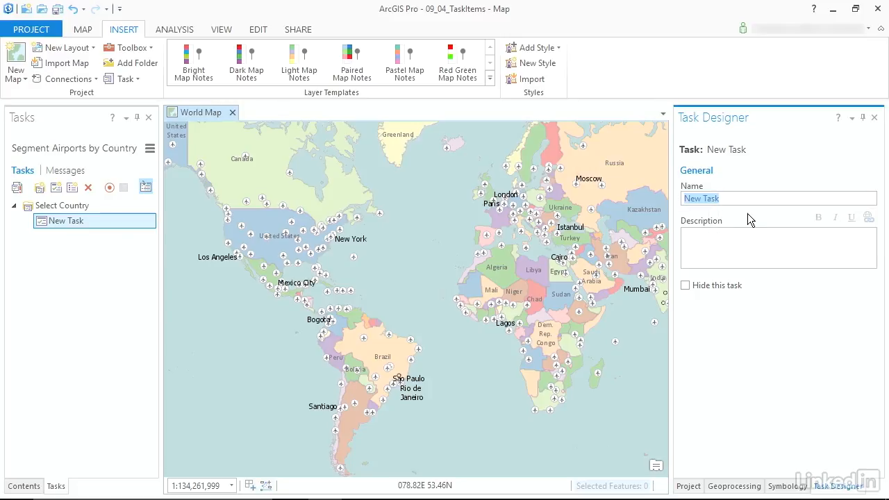
pyautogui.write('Select Country')
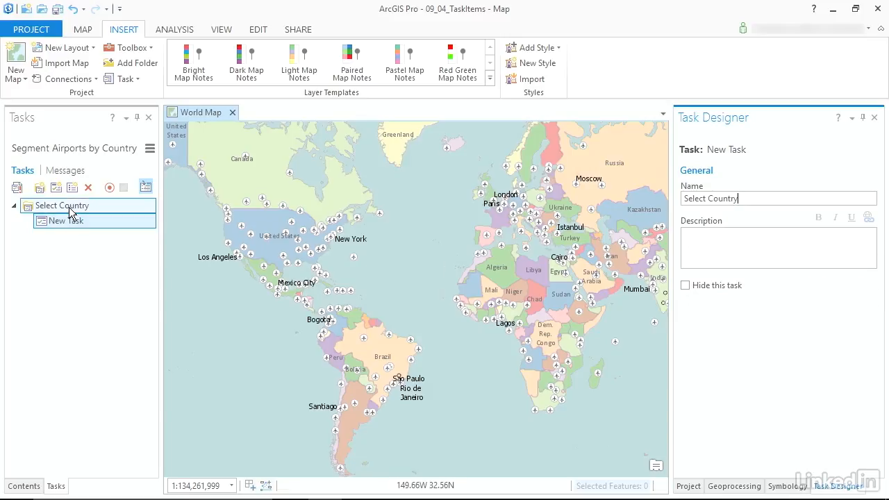
# Step: Add a first step named "Change to the Map tab" to the Select Country task, with Auto Run behavior
pyautogui.click(73, 186)
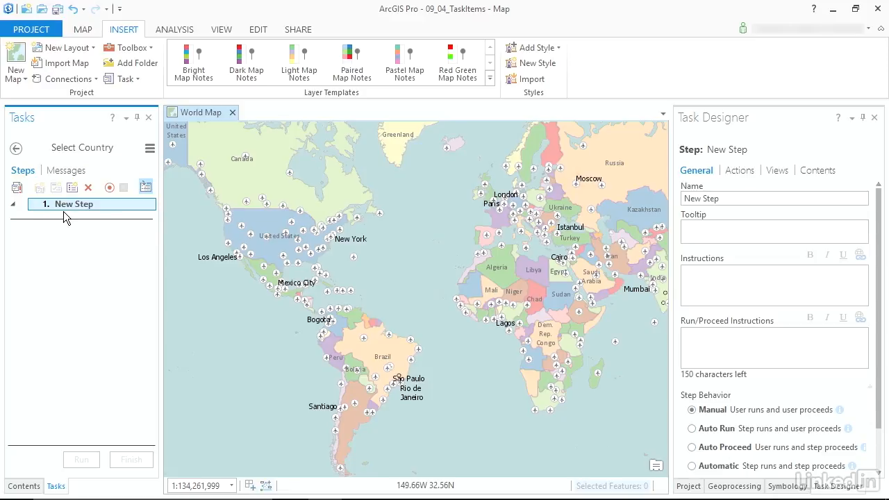
pyautogui.click(735, 198)
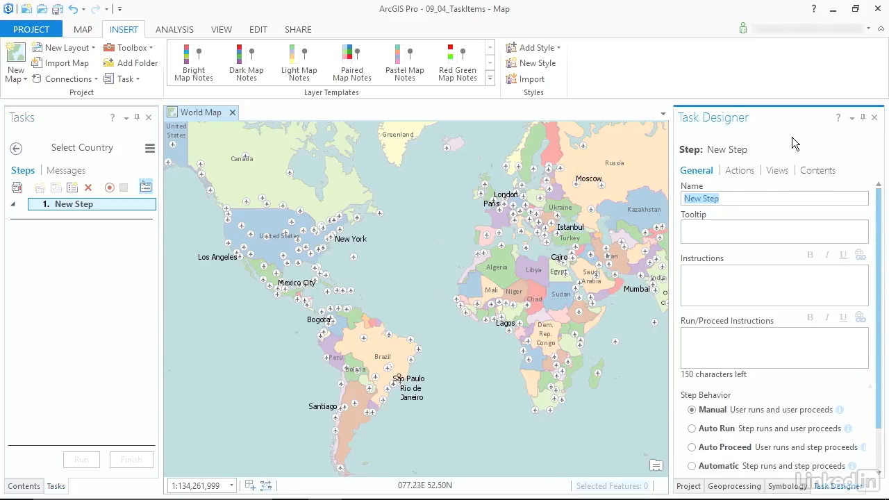
pyautogui.write('Change to the Map tab')
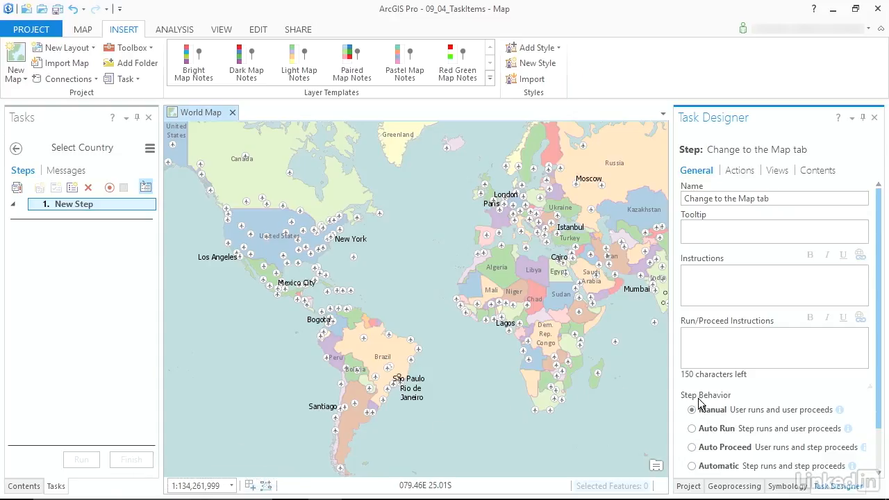
pyautogui.click(693, 428)
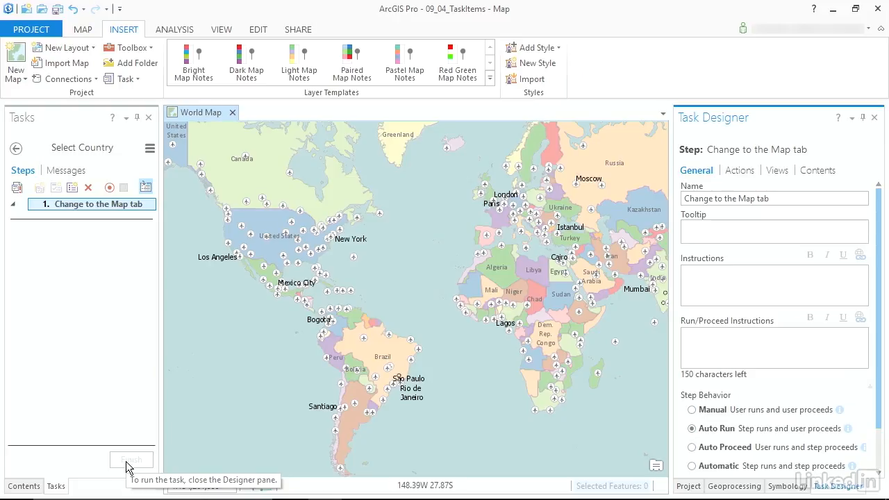
# Step: Add a second step named "Press the Full Extent Button" and set its behavior to Auto Run
pyautogui.click(72, 188)
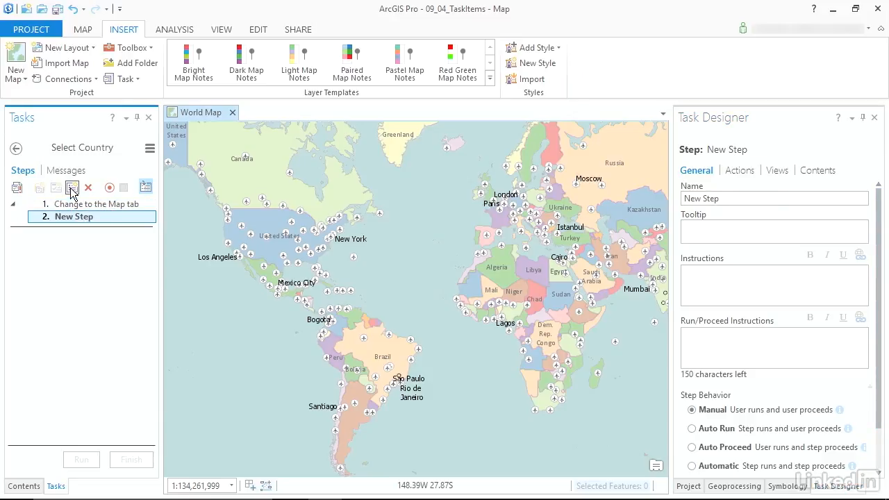
pyautogui.click(729, 197)
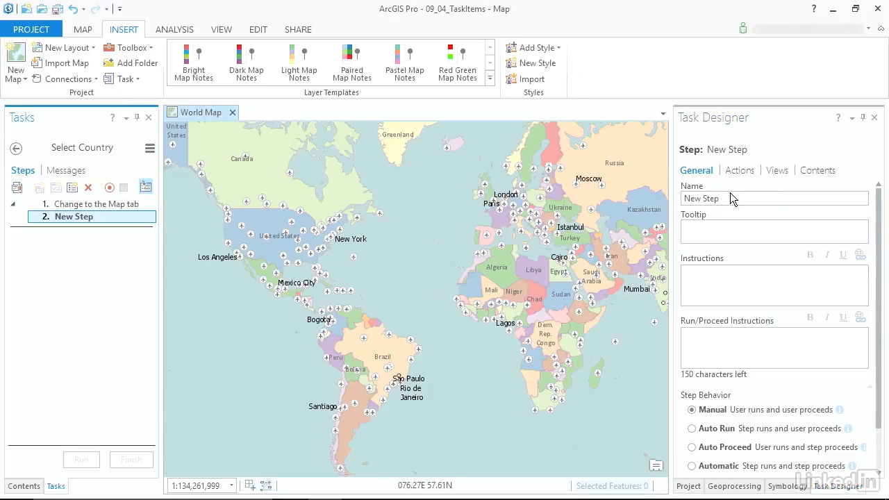
pyautogui.tripleClick(728, 197)
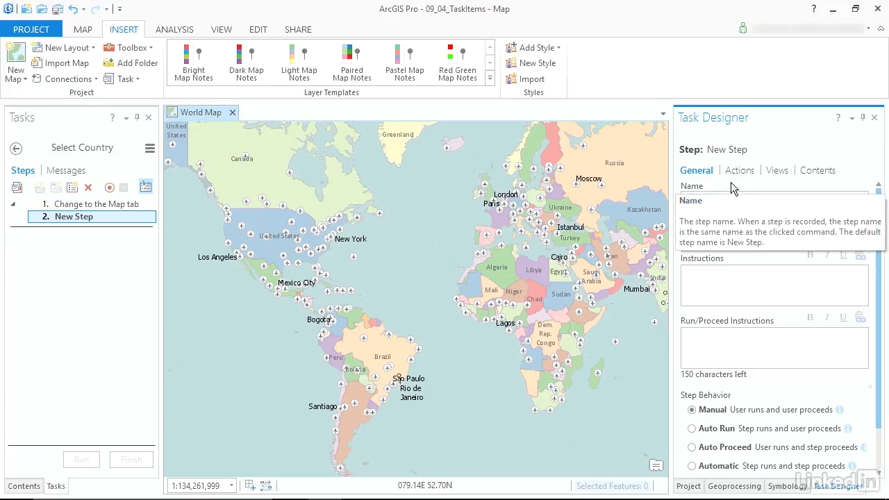
pyautogui.write('Press the Full Extent Button')
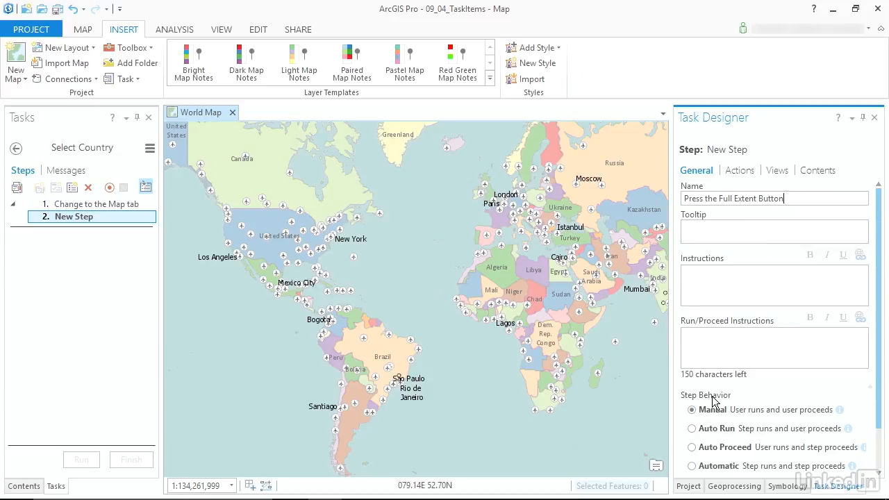
pyautogui.click(692, 428)
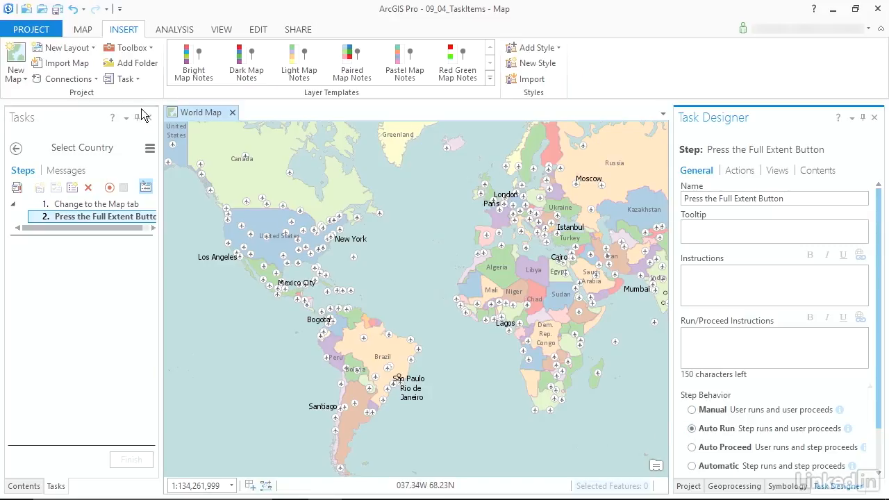
# Step: Add a third step named "Select the Explore Tool" and set its behavior to Auto Run
pyautogui.click(72, 188)
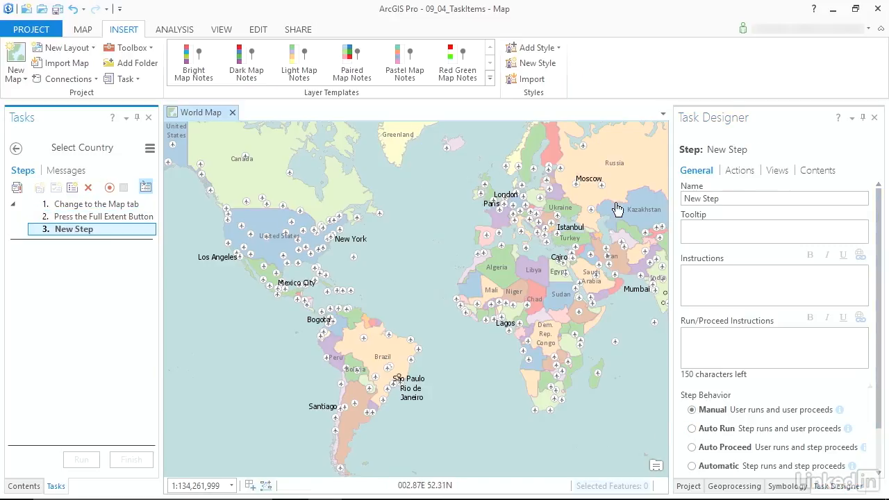
pyautogui.tripleClick(739, 199)
pyautogui.write('Select the Explore Tool')
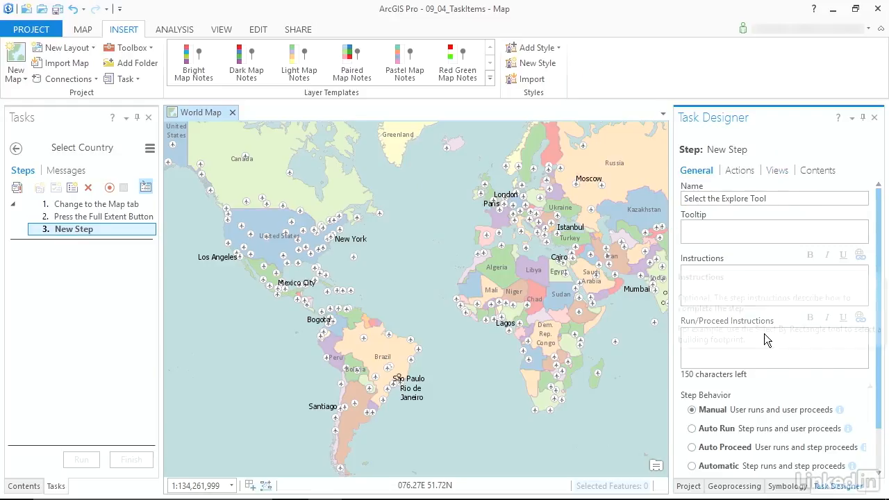
pyautogui.click(691, 428)
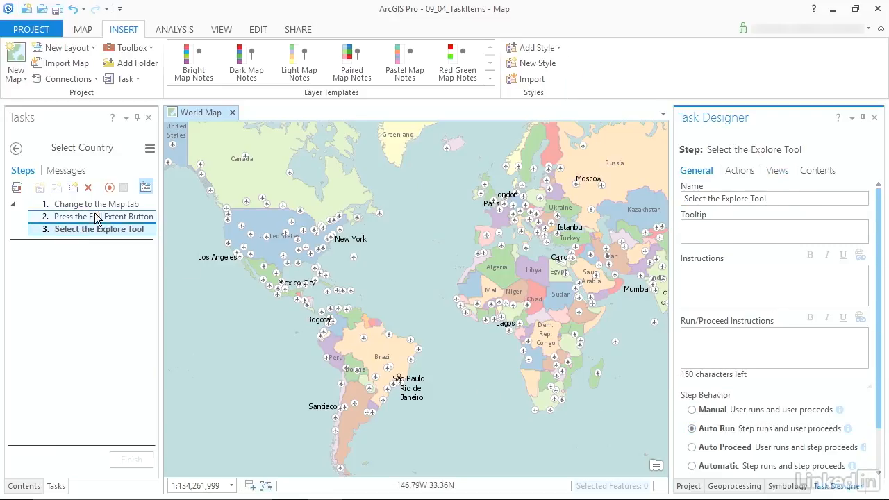
# Step: Add a step named "Zoom into country of interest", instructing "Press and hold the shift key to draw out a rectangle and zoom into an area."
pyautogui.click(72, 188)
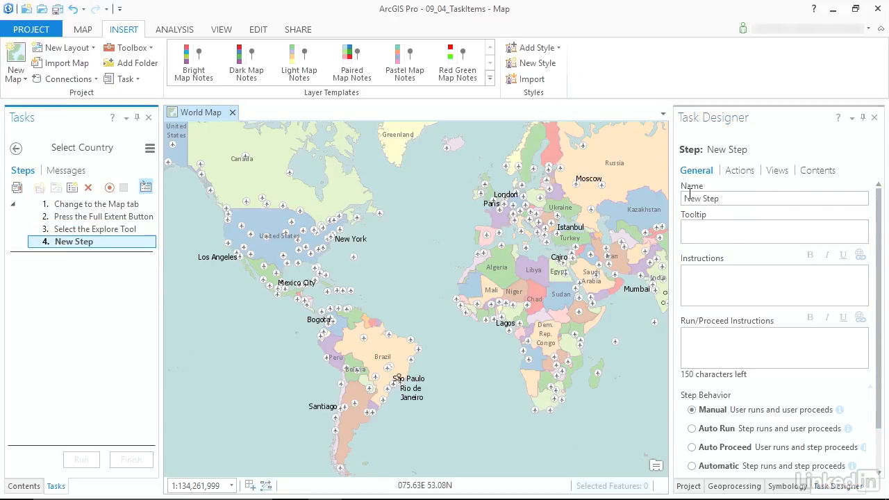
pyautogui.write('Zoom into country of interest')
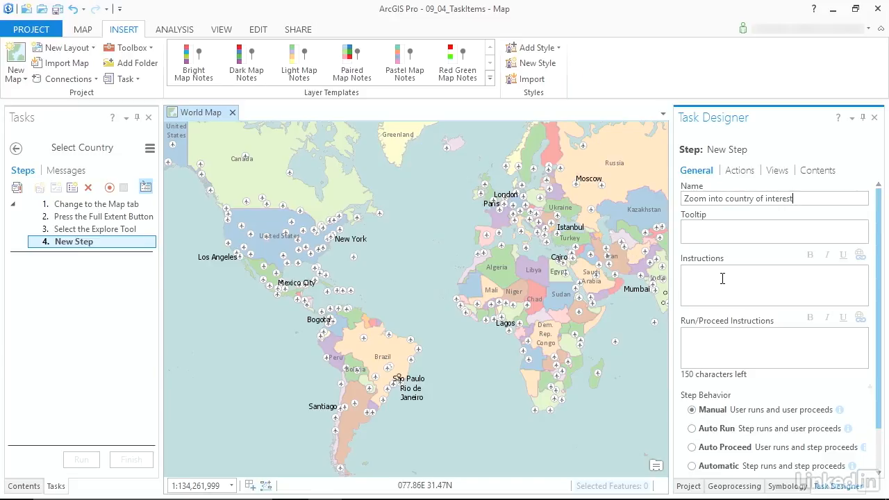
pyautogui.click(722, 279)
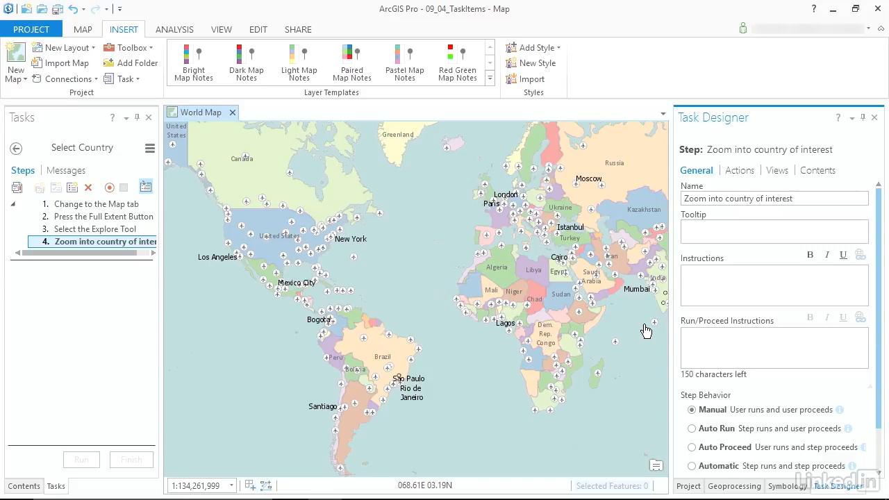
pyautogui.write('Press and hold the shift key to draw out a rectangle and zoom into an area.')
# Step: Add a fifth step named "Press the Select button" with the instructions "Look for the Select button in the Map tab on the ribbon."
pyautogui.click(72, 187)
pyautogui.click(718, 199)
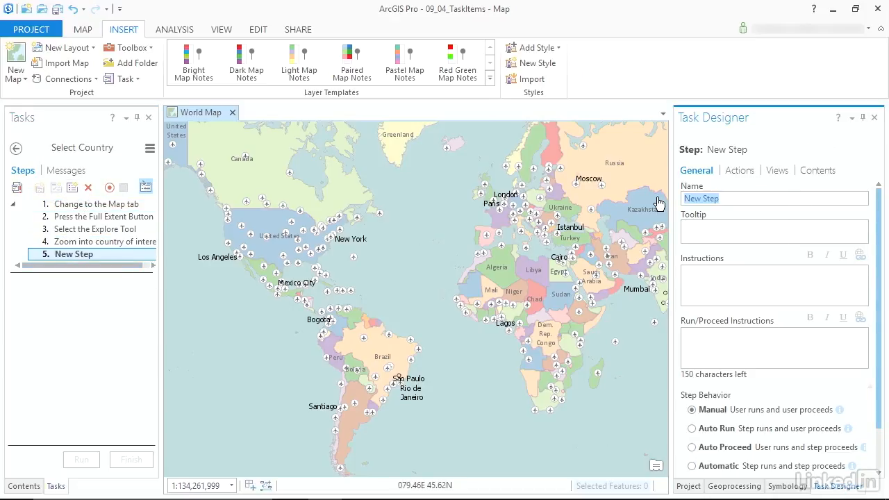
pyautogui.write('Press the Select button')
pyautogui.click(736, 283)
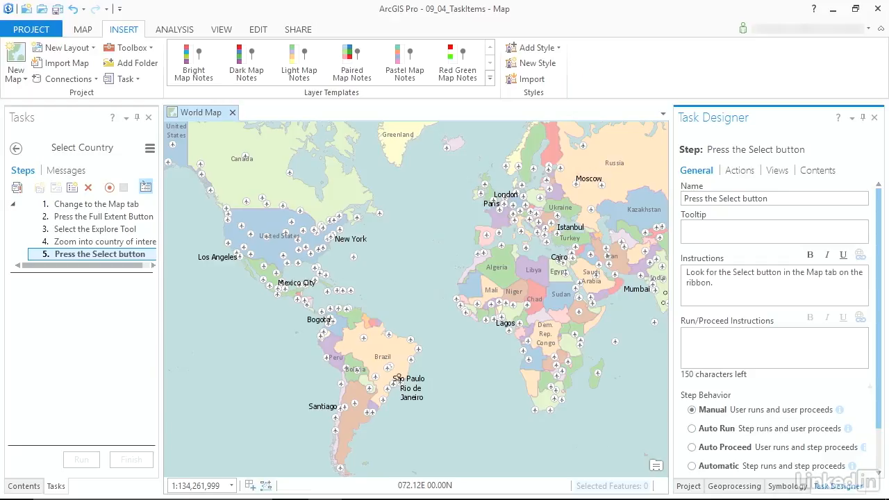
# Step: Add a sixth step named "Click on the country of interest" and set its behavior to Auto Run
pyautogui.click(72, 187)
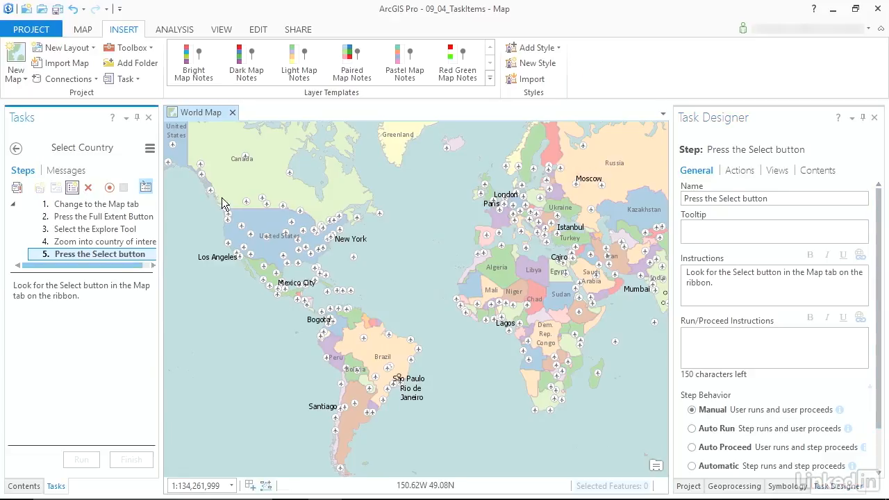
pyautogui.tripleClick(734, 199)
pyautogui.write('Click on the country of interest')
pyautogui.press('Return')
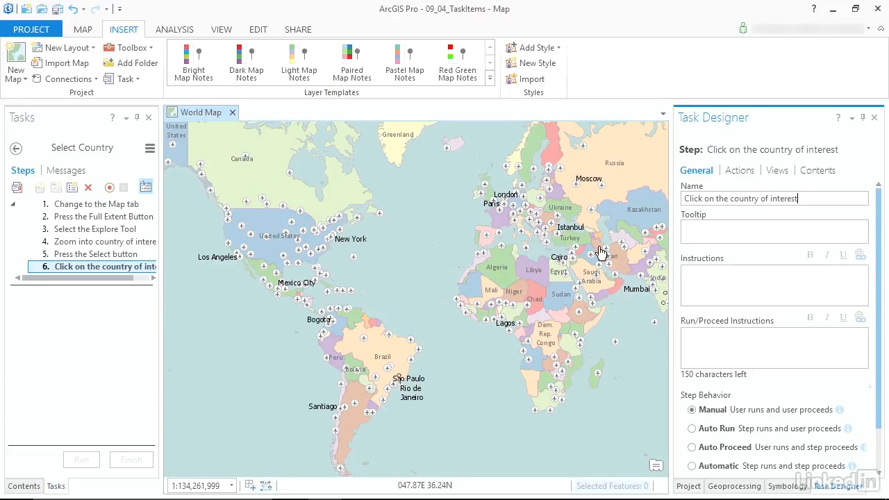
pyautogui.click(692, 428)
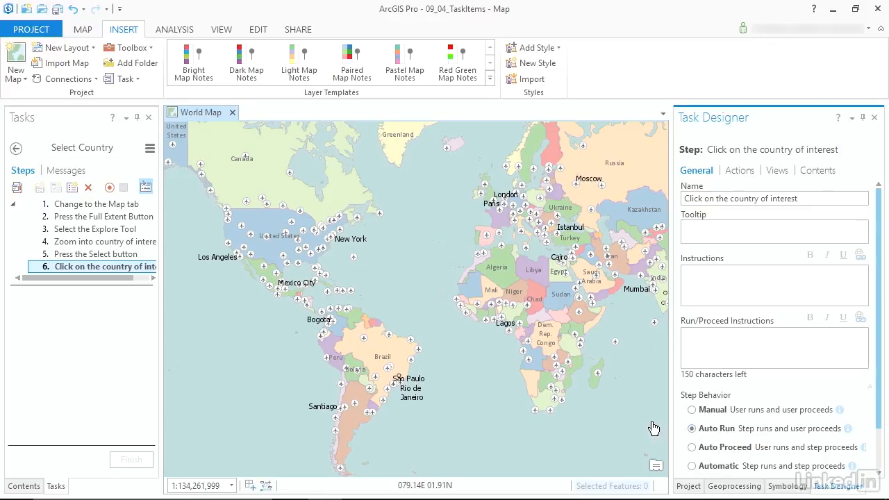
# Step: Set the "Press the Select button" and "Zoom into country of interest" steps to Auto Run, and check the behavior of the first three steps
pyautogui.click(114, 254)
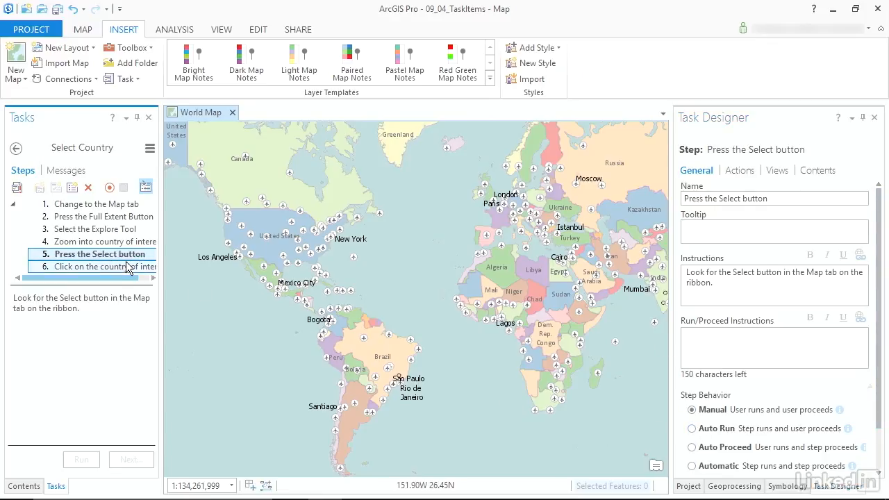
pyautogui.click(691, 429)
pyautogui.click(115, 242)
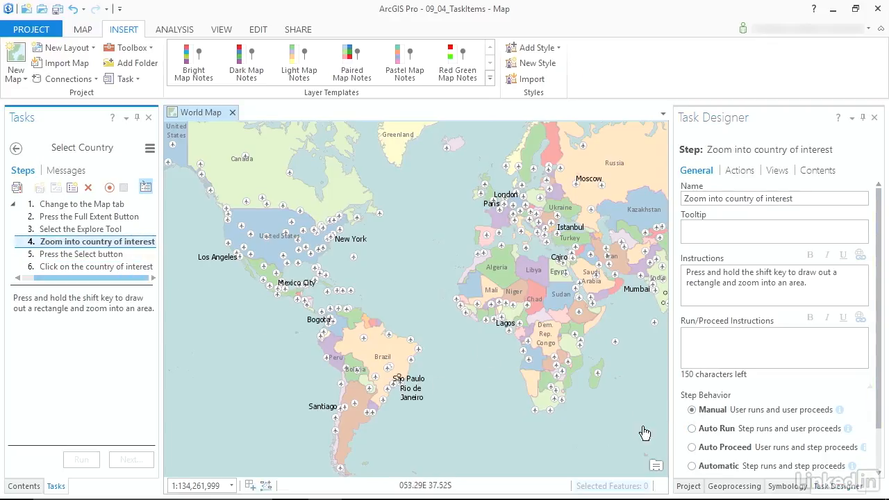
pyautogui.click(691, 429)
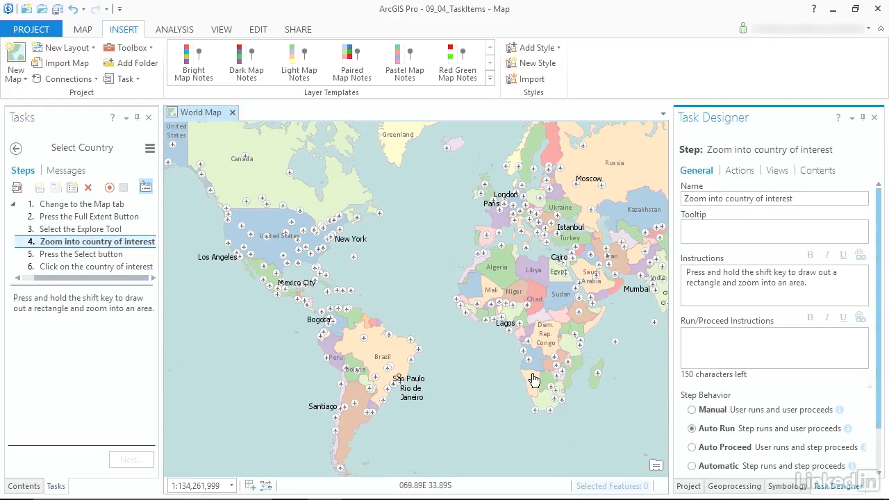
pyautogui.click(103, 227)
pyautogui.click(101, 218)
pyautogui.click(94, 205)
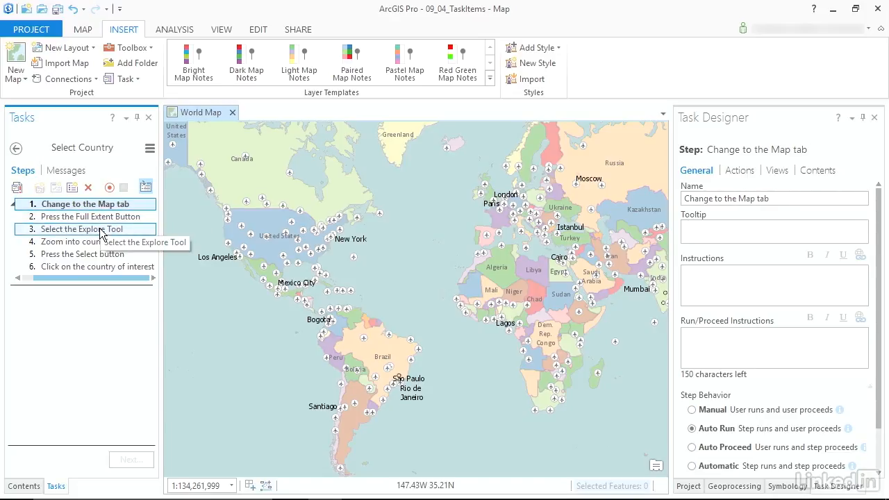
# Step: Add a task named "Select Airports" with the description "Use the country boundary to select airports within."
pyautogui.click(14, 150)
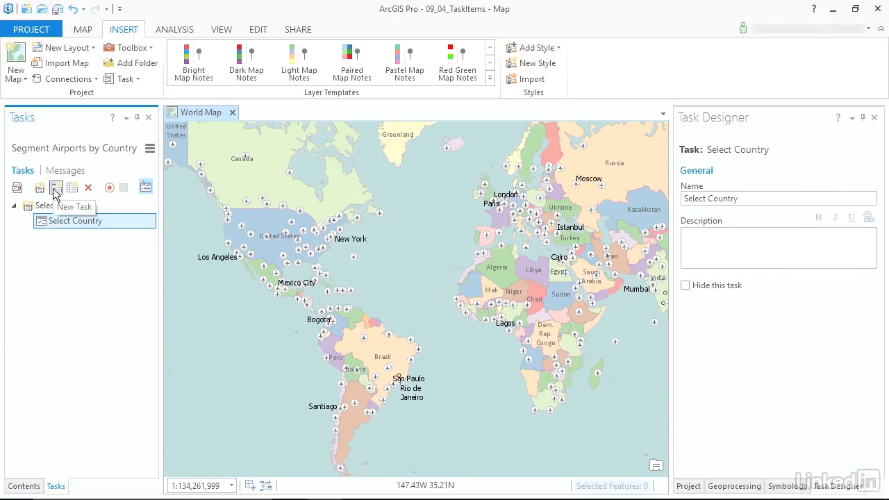
pyautogui.click(56, 193)
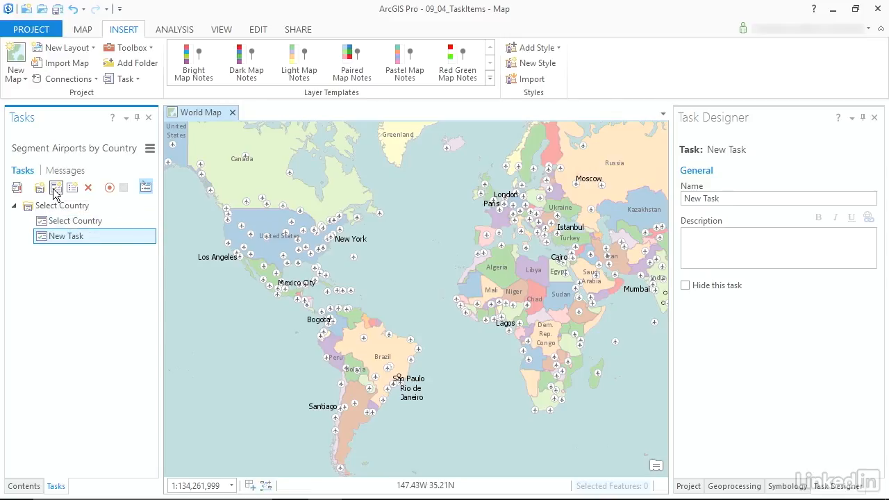
pyautogui.click(690, 201)
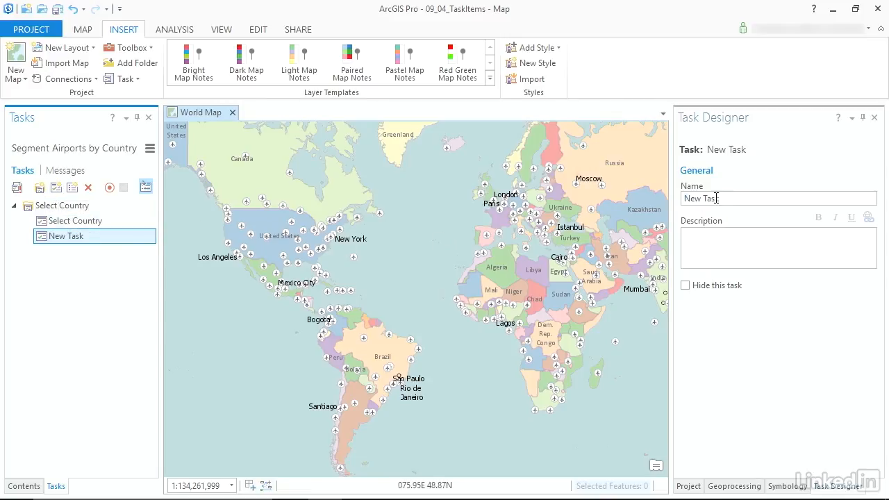
pyautogui.write('Select Airports')
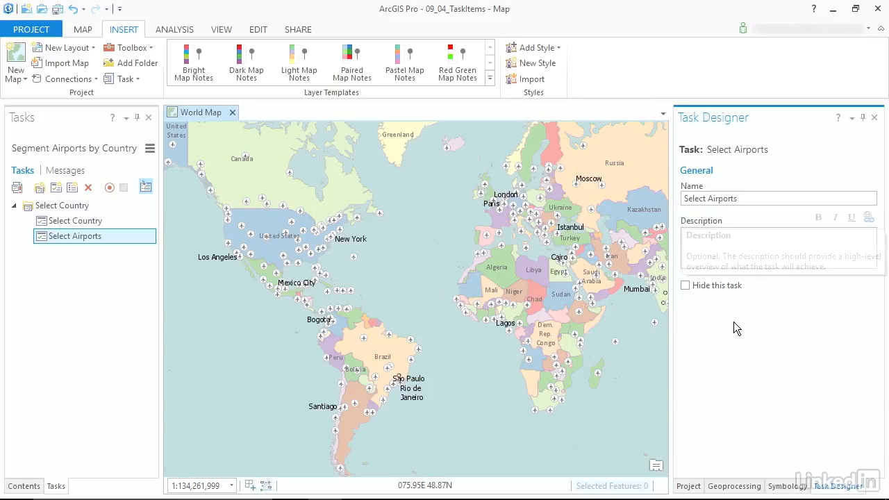
pyautogui.press('Tab')
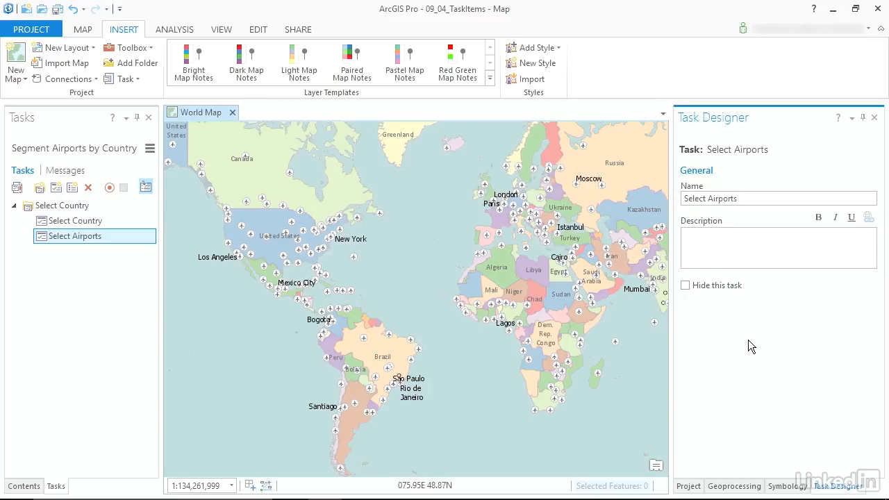
pyautogui.write('Use the country boundary to select airports within.')
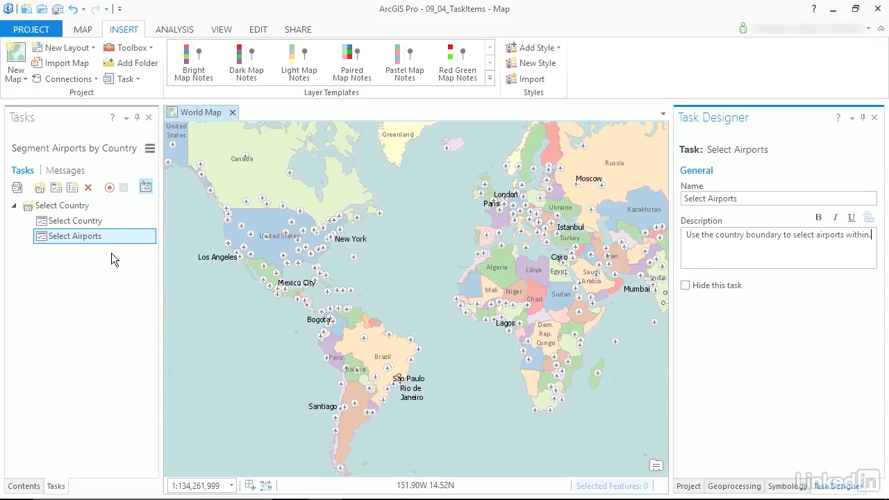
# Step: Add a step named "Click the Select by Location Button" to Select Airports, with the instructions "This button is also on the Map tab"
pyautogui.click(72, 188)
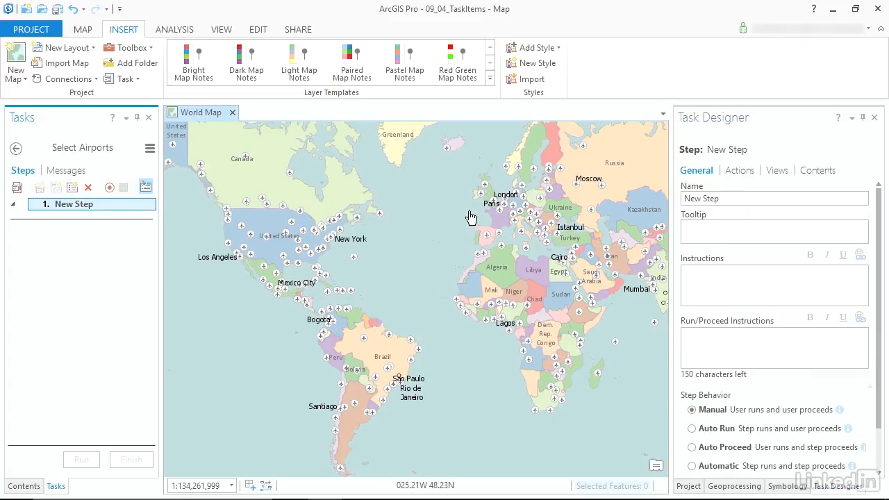
pyautogui.moveTo(724, 197); pyautogui.dragTo(625, 208)
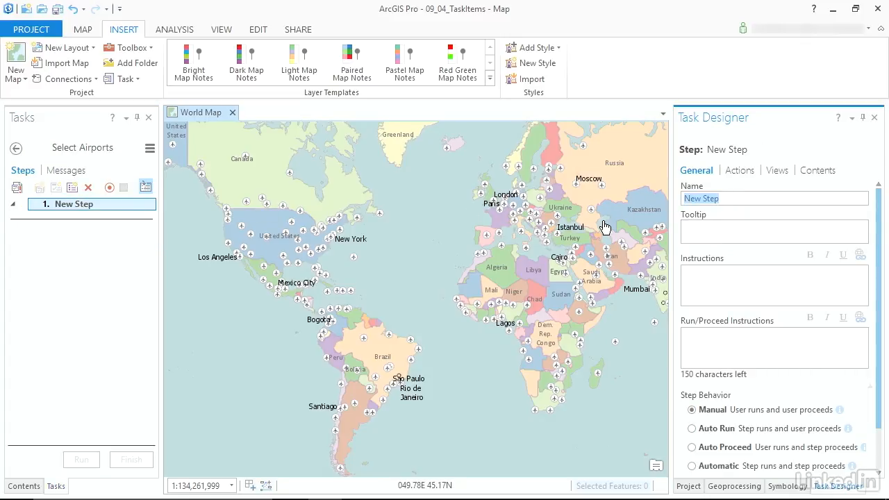
pyautogui.write('Click the Select by Location Button')
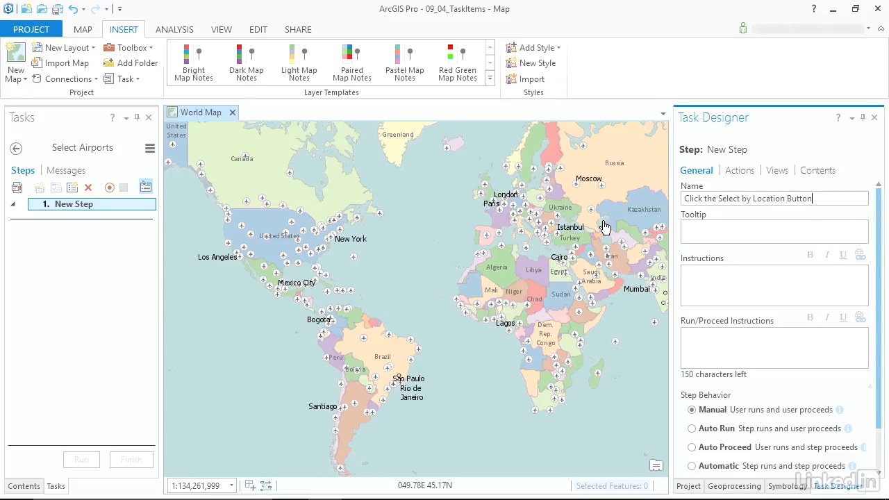
pyautogui.click(732, 291)
pyautogui.write('This ')
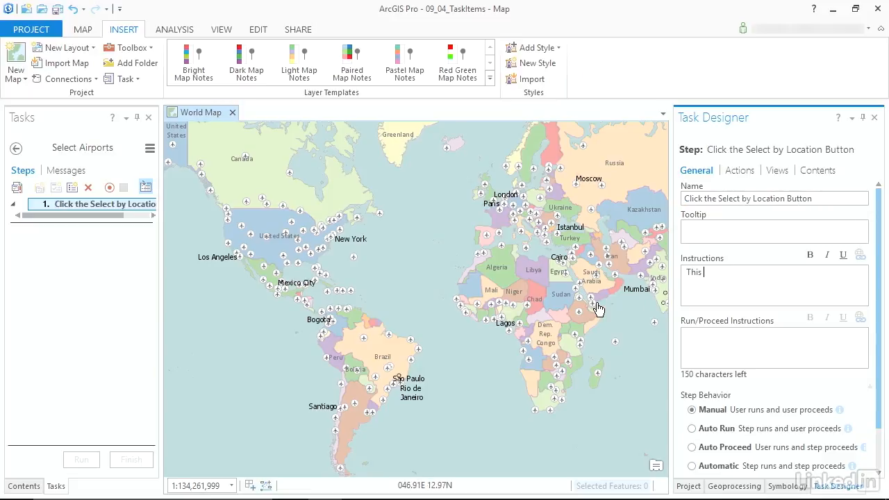
pyautogui.write('button is also on the Map tab')
# Step: Add a second step named "Fill in the geoprocessing details" with the instructions "Input feature layer: Airports", "Relationship: Within" and "Selecting features: Countries"
pyautogui.click(74, 188)
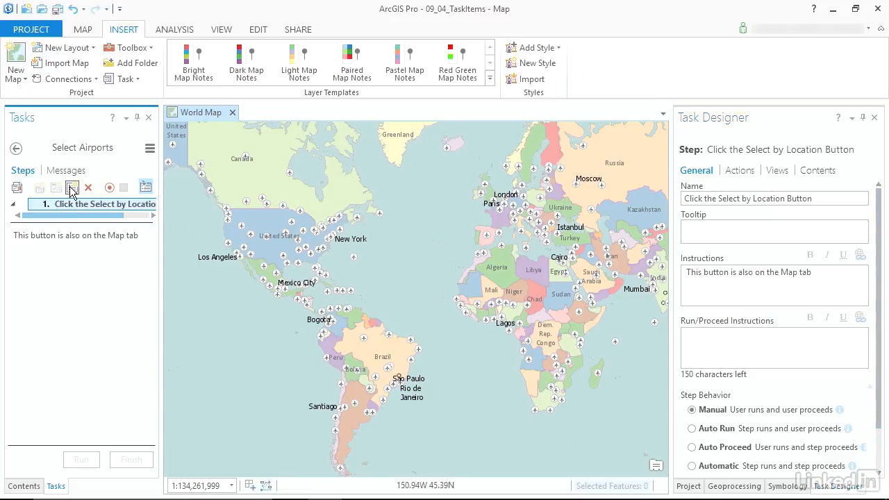
pyautogui.click(726, 198)
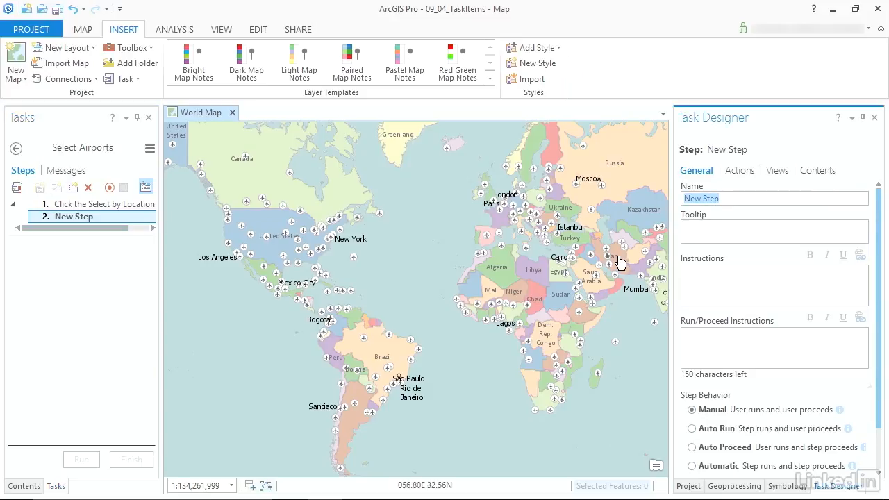
pyautogui.write('Fill in the geoprocessing details')
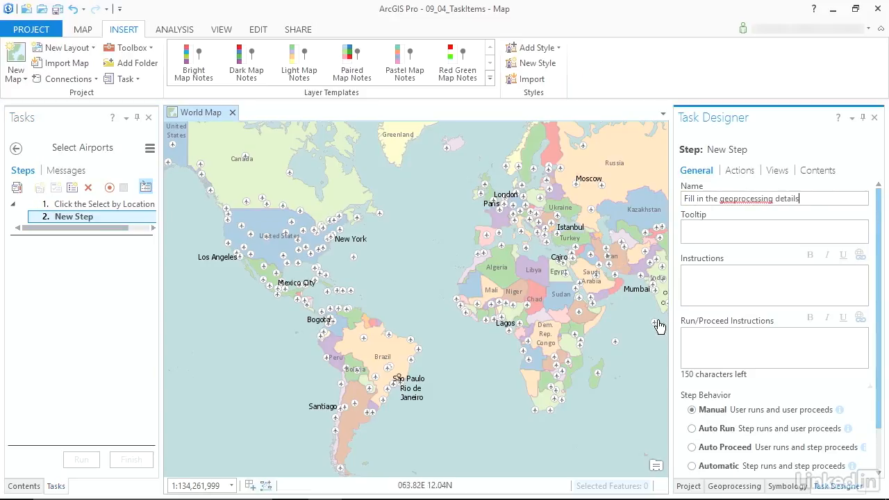
pyautogui.press('Tab')
pyautogui.press('Tab')
pyautogui.write('Input feature la')
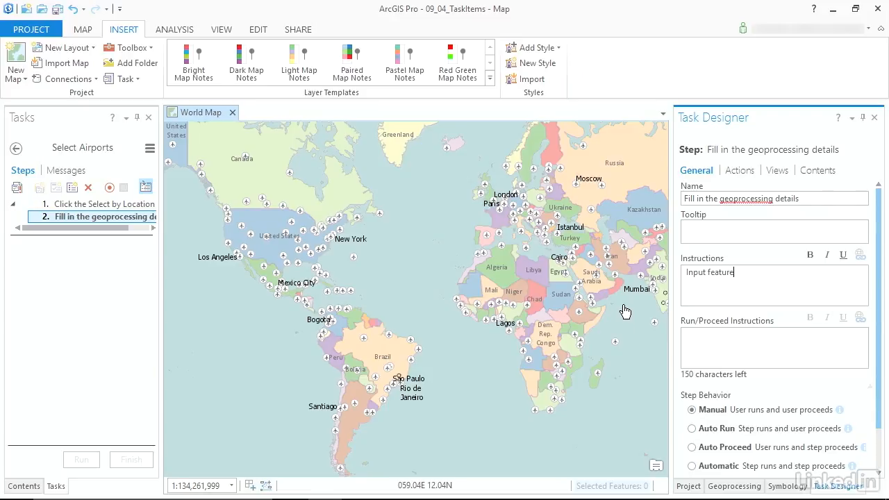
pyautogui.write('yer: Airports')
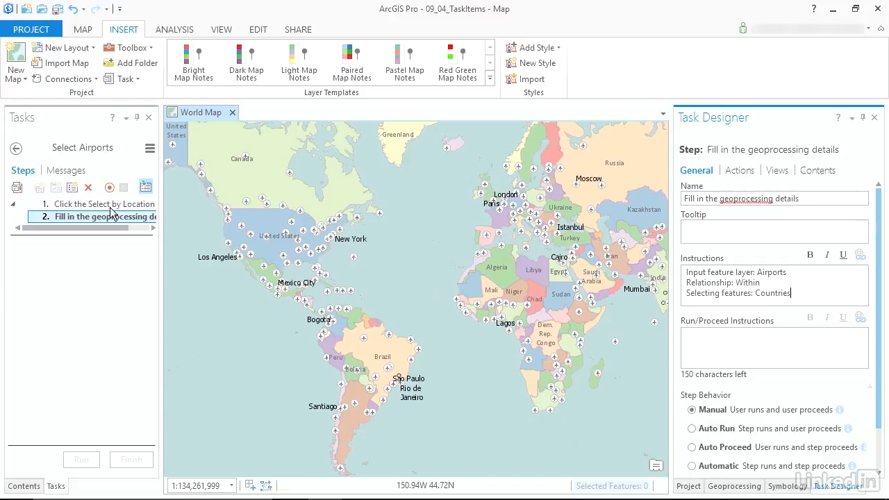
# Step: Add a third step named "Run the tool" with the instructions "Press the run button"
pyautogui.click(72, 189)
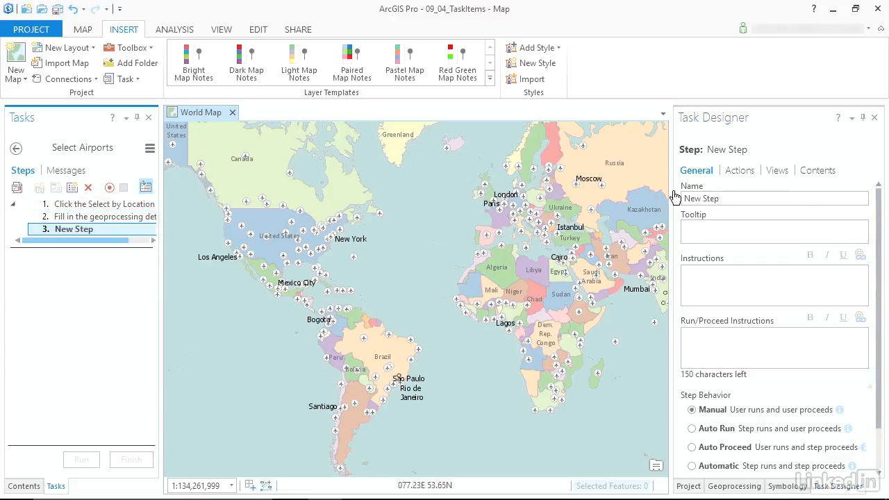
pyautogui.write('Run the tool')
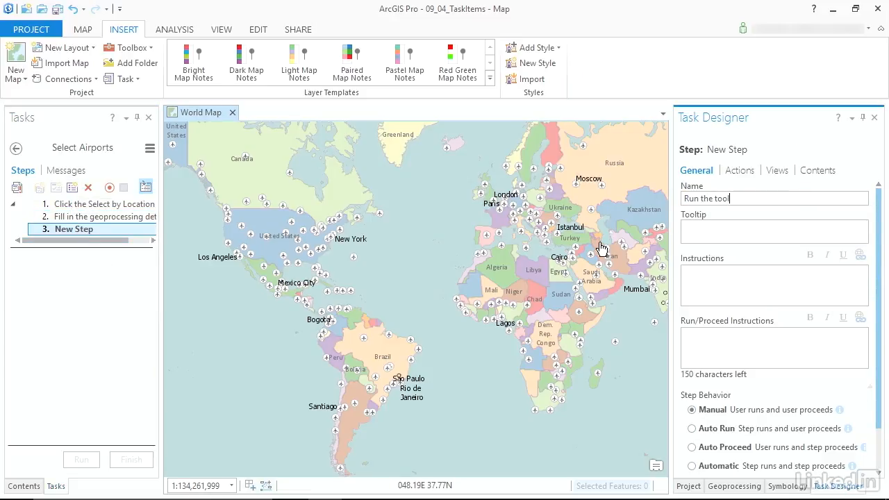
pyautogui.press('Tab')
pyautogui.press('Tab')
pyautogui.write('Press the run button')
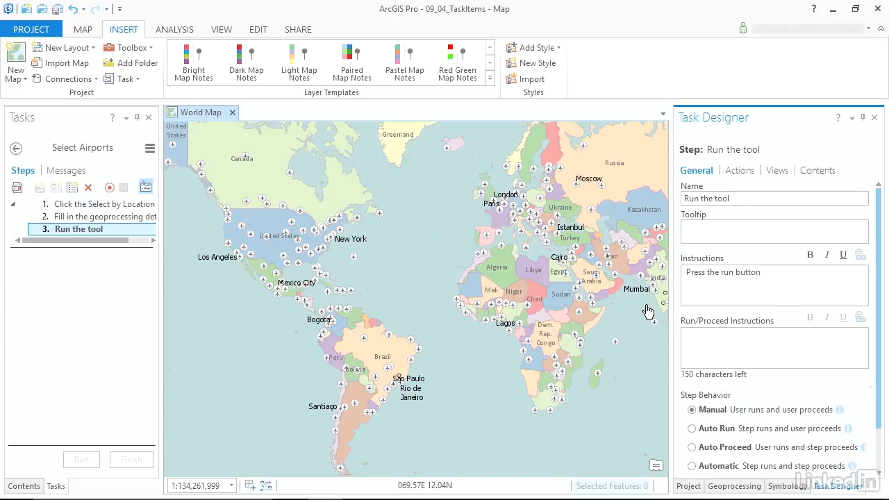
# Step: Exit task editing, close the task item and reopen Segment Airports by Country from the project's tasks
pyautogui.click(874, 118)
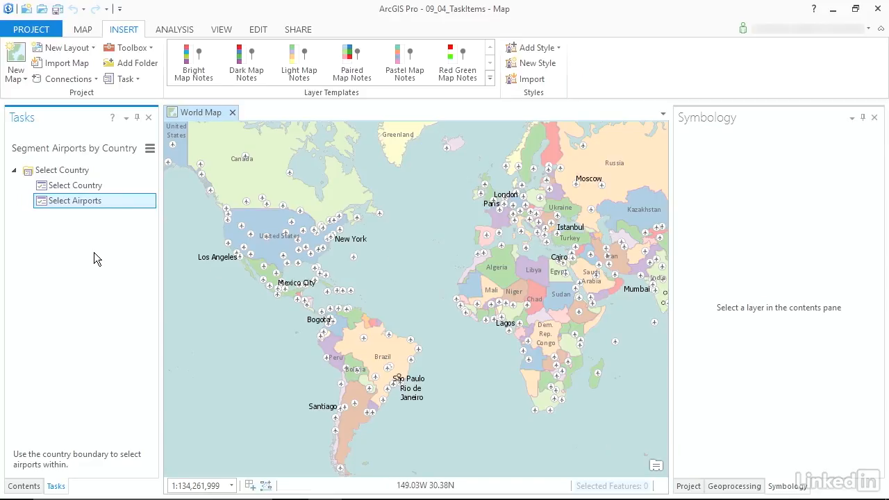
pyautogui.click(688, 485)
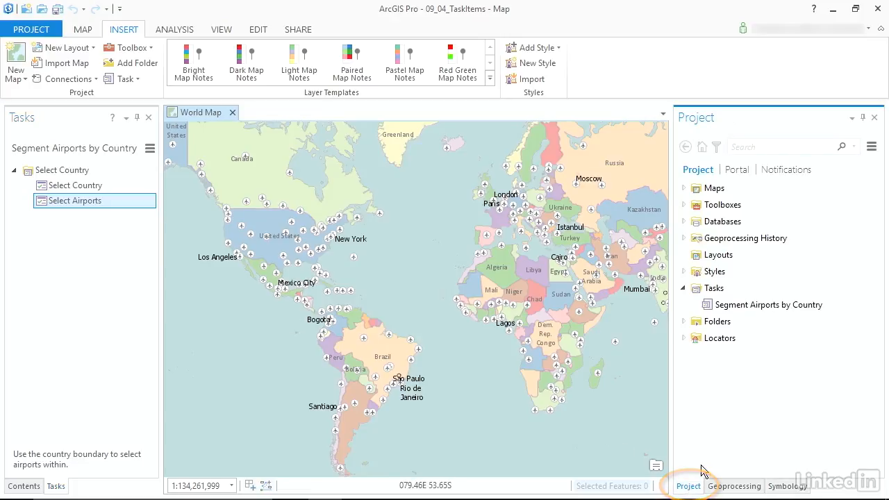
pyautogui.click(148, 119)
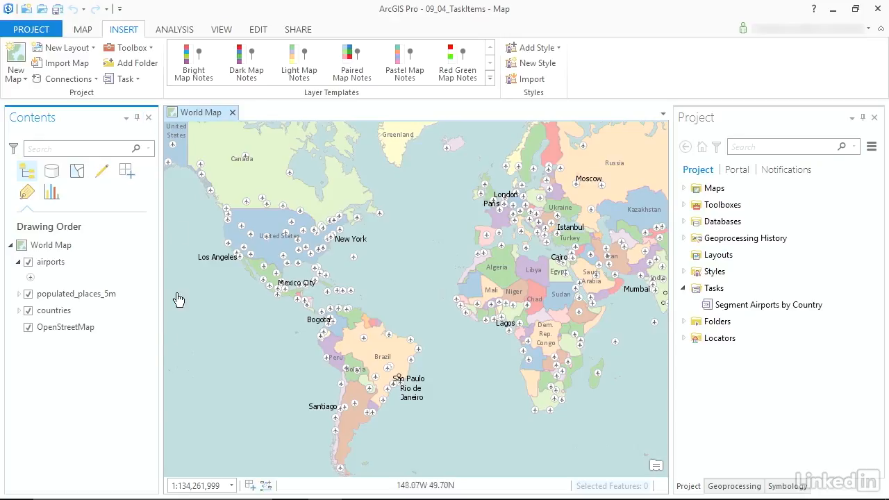
pyautogui.click(707, 288)
pyautogui.click(708, 304)
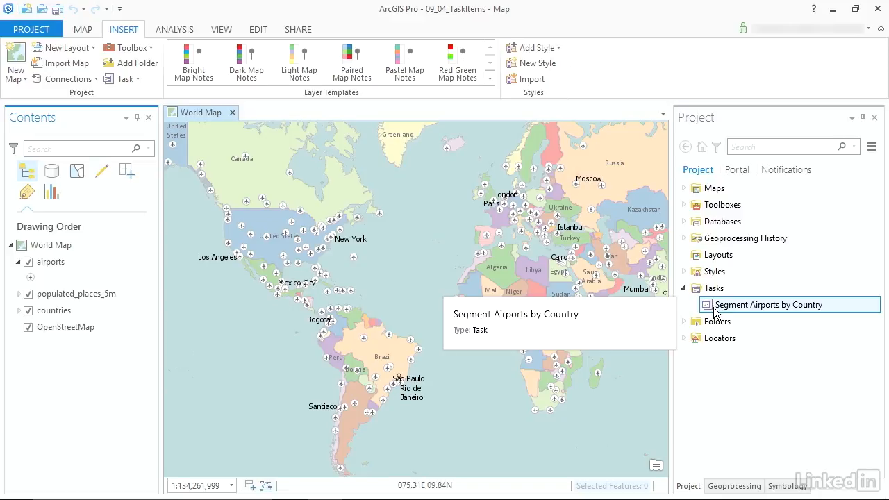
pyautogui.doubleClick(715, 306)
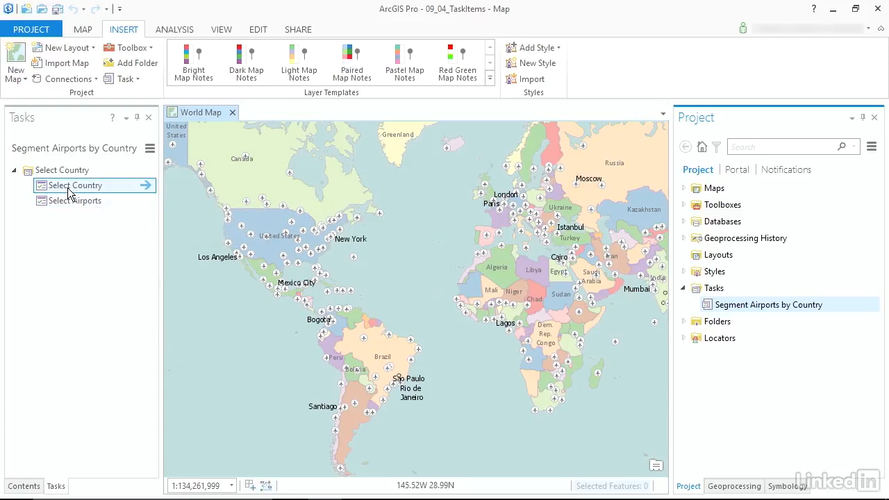
# Step: Start the Select Country task to view its first step, and interrupt the task to return to the task list
pyautogui.click(145, 186)
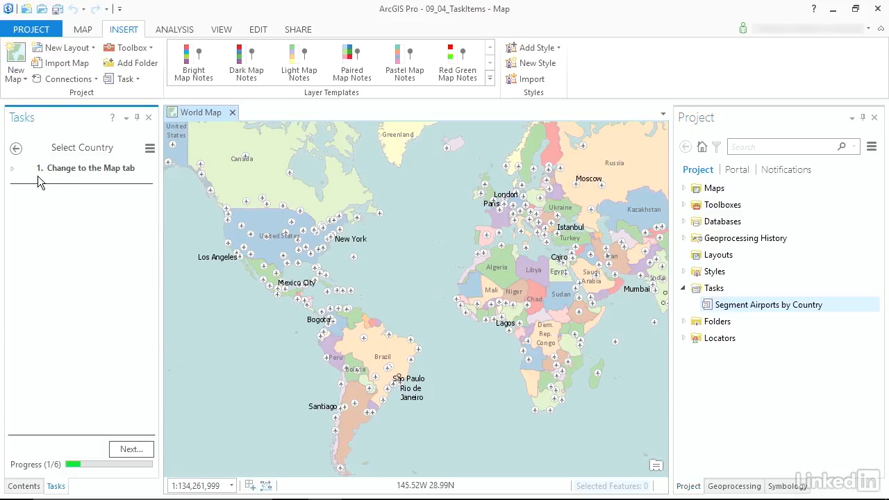
pyautogui.click(15, 149)
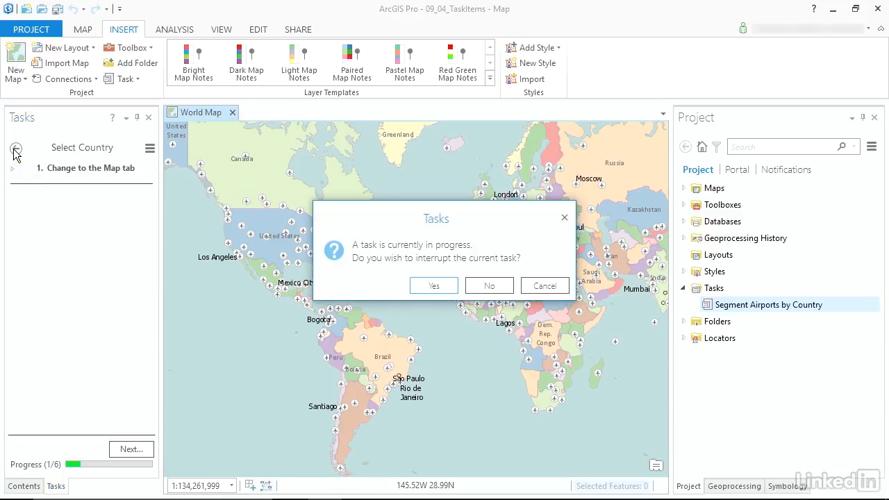
pyautogui.click(434, 286)
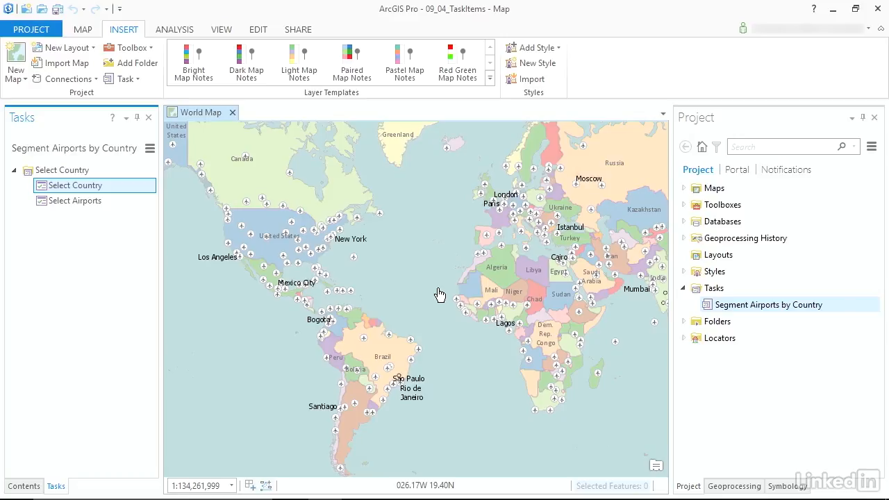
# Step: Open the Select Country task for editing, review its "Press the Full Extent Button" step and close the designer
pyautogui.rightClick(71, 188)
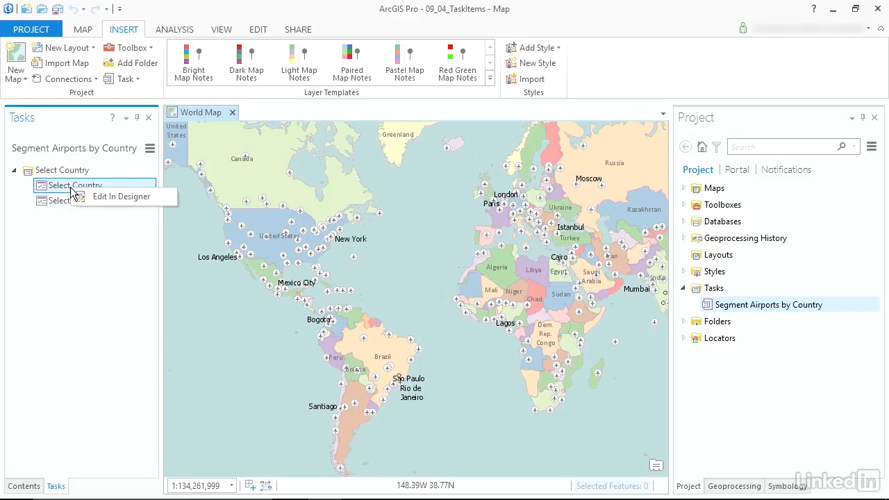
pyautogui.click(100, 200)
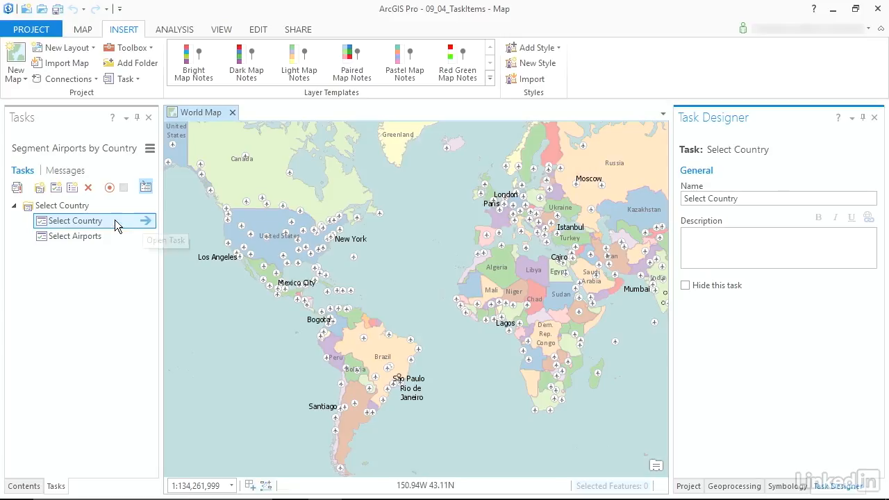
pyautogui.click(146, 222)
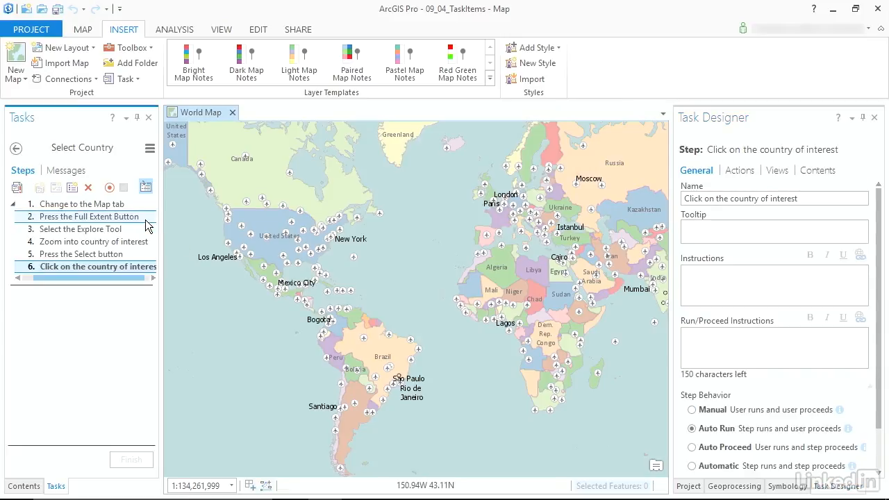
pyautogui.click(93, 222)
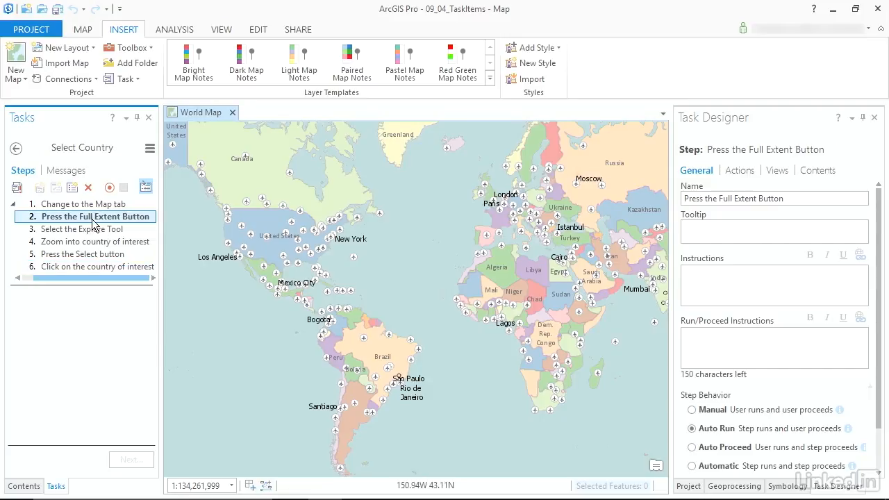
pyautogui.moveTo(91, 221)
pyautogui.mouseDown()
pyautogui.moveTo(93, 240)
pyautogui.moveTo(89, 217)
pyautogui.mouseUp()
pyautogui.click(873, 119)
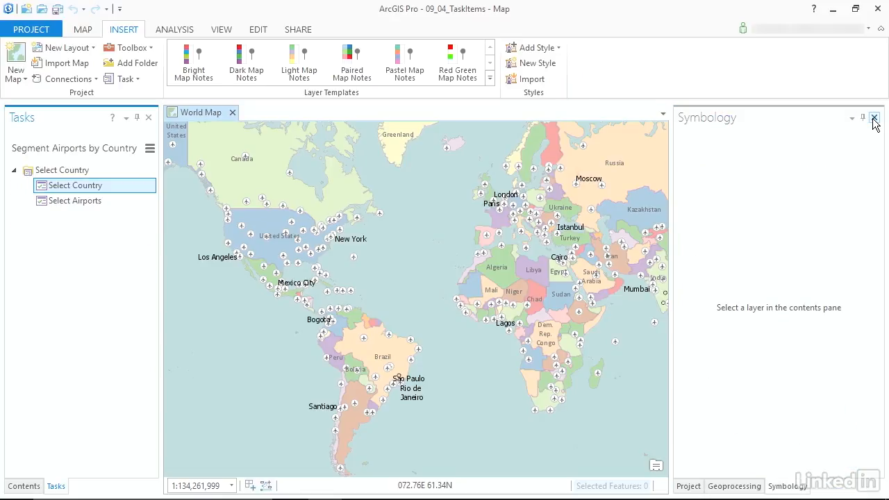